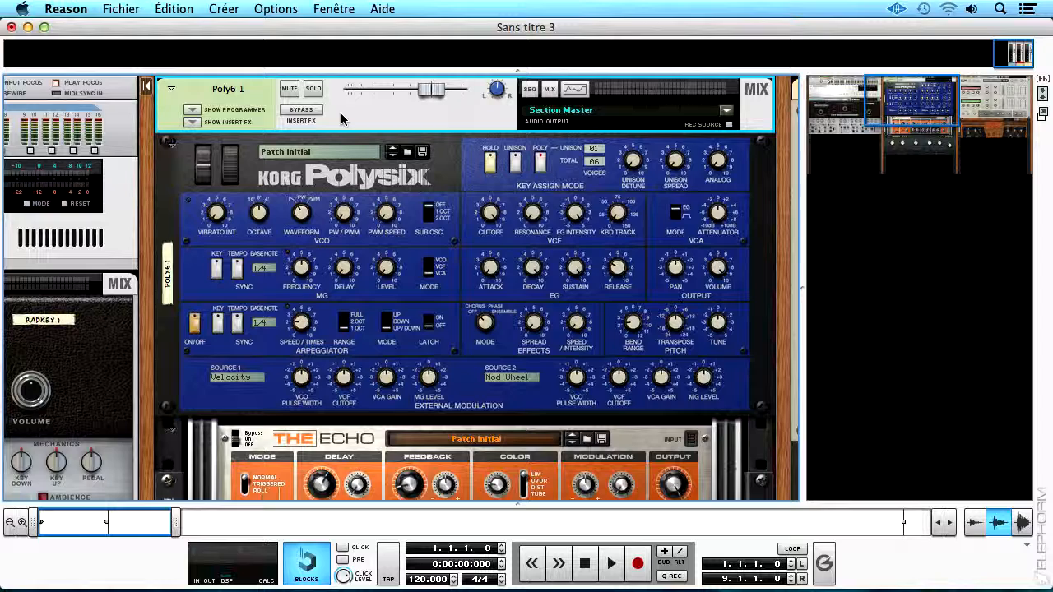
- Check the cabling on the back of the rack, then display the mixer above the rack and select the Poly6 1 channel
key("Tab")
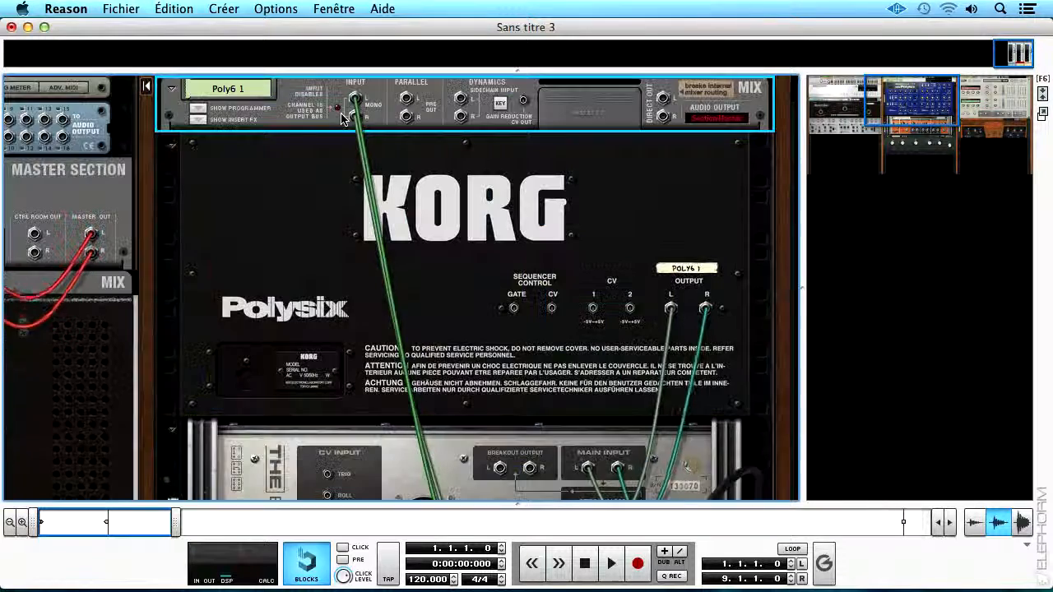
key("Tab")
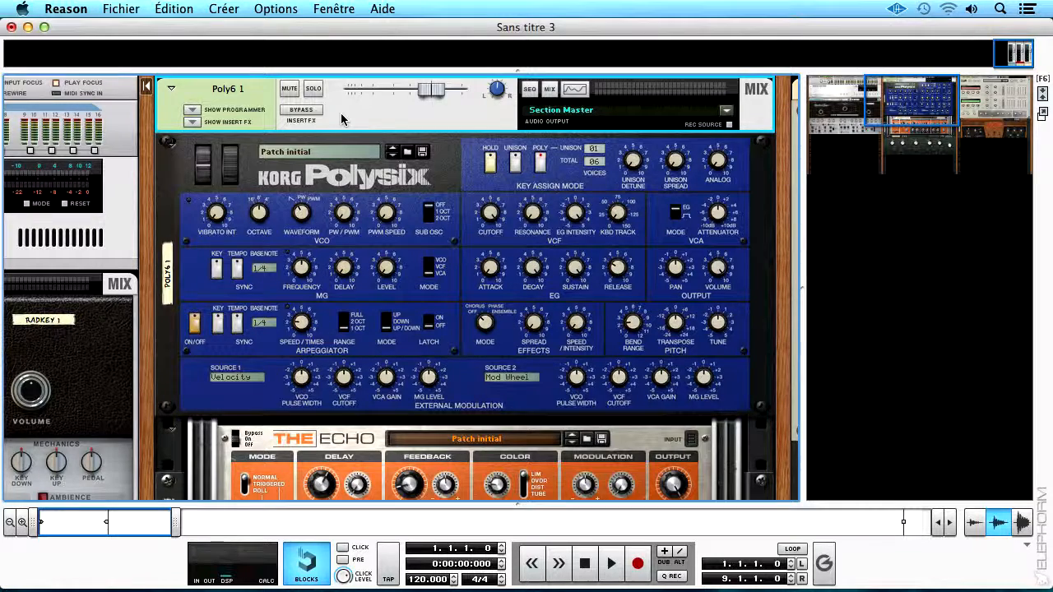
left_click_drag(640, 72, 637, 376)
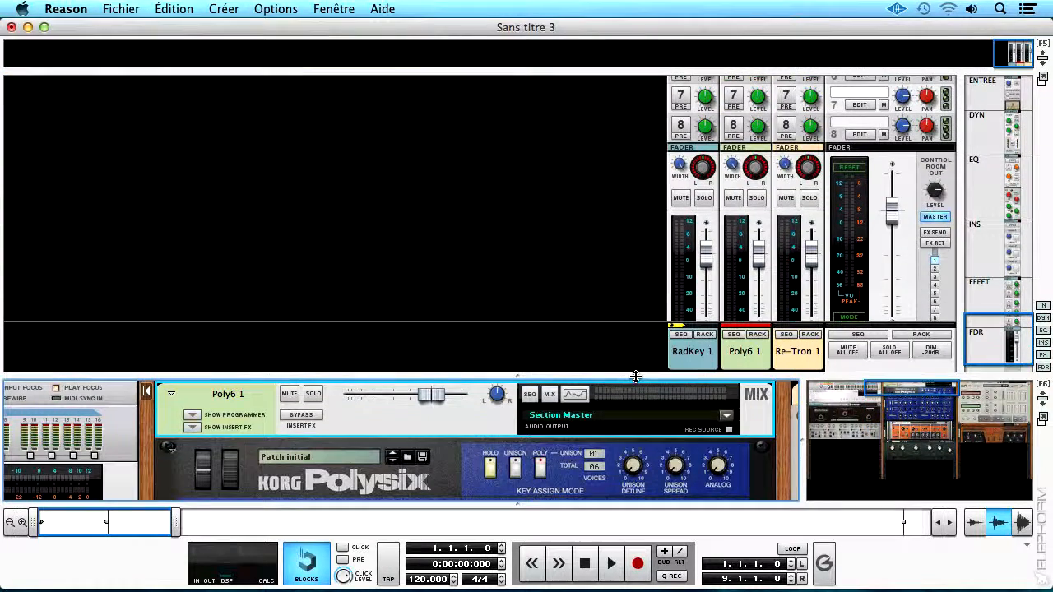
left_click(744, 371)
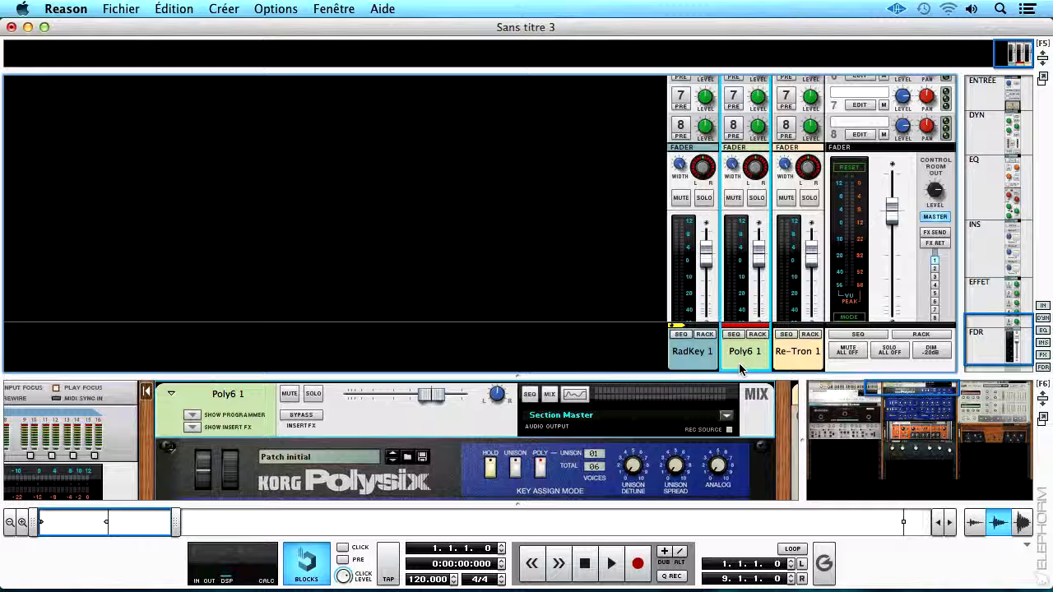
- Lower the level fader on the Poly6 1 mix channel and toggle its mute and solo on and off
left_click(224, 403)
mouse_move(427, 395)
left_mouse_down()
mouse_move(389, 401)
mouse_move(411, 397)
left_mouse_up()
left_click(286, 397)
left_click(285, 397)
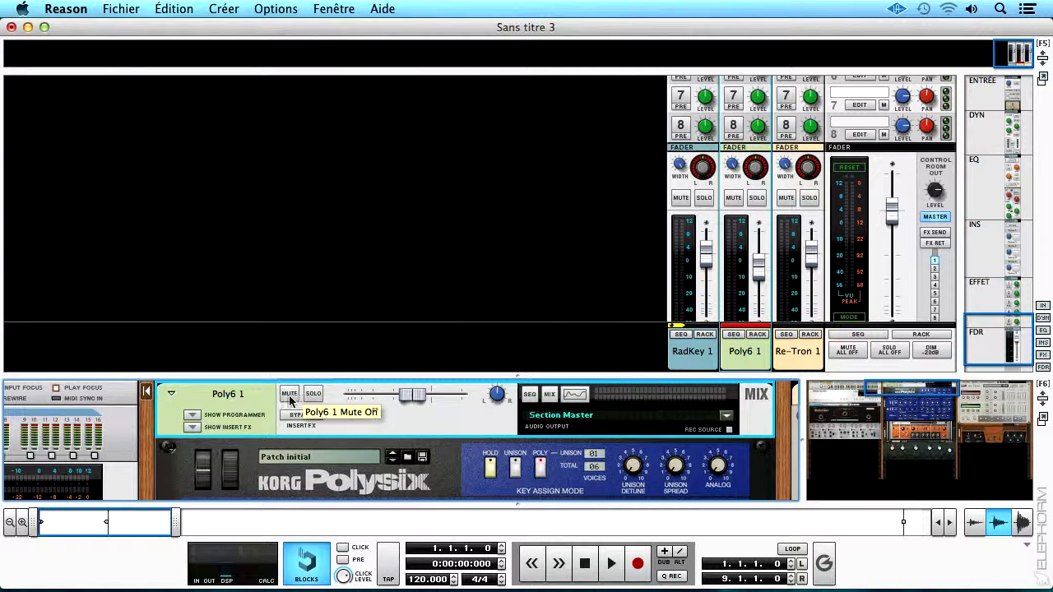
left_click(313, 394)
left_click(313, 394)
mouse_move(496, 394)
left_mouse_down()
mouse_move(497, 418)
mouse_move(496, 395)
left_mouse_up()
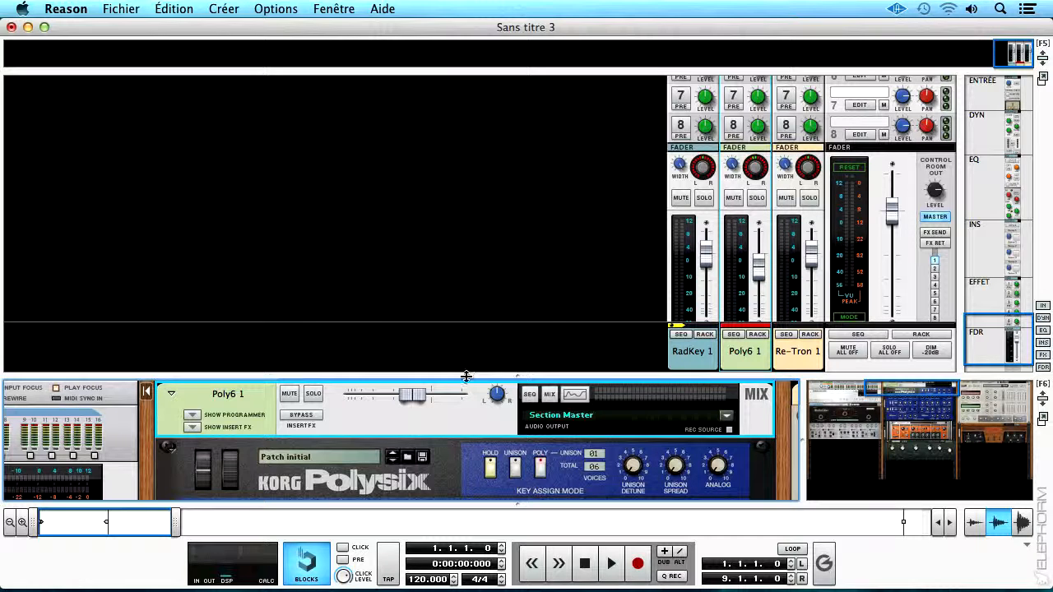
- Expand the rack over the mixer and raise the Poly6 1 channel's level fader back up
left_click_drag(467, 376, 447, 38)
left_click_drag(418, 92, 436, 89)
left_click_drag(427, 142, 428, 78)
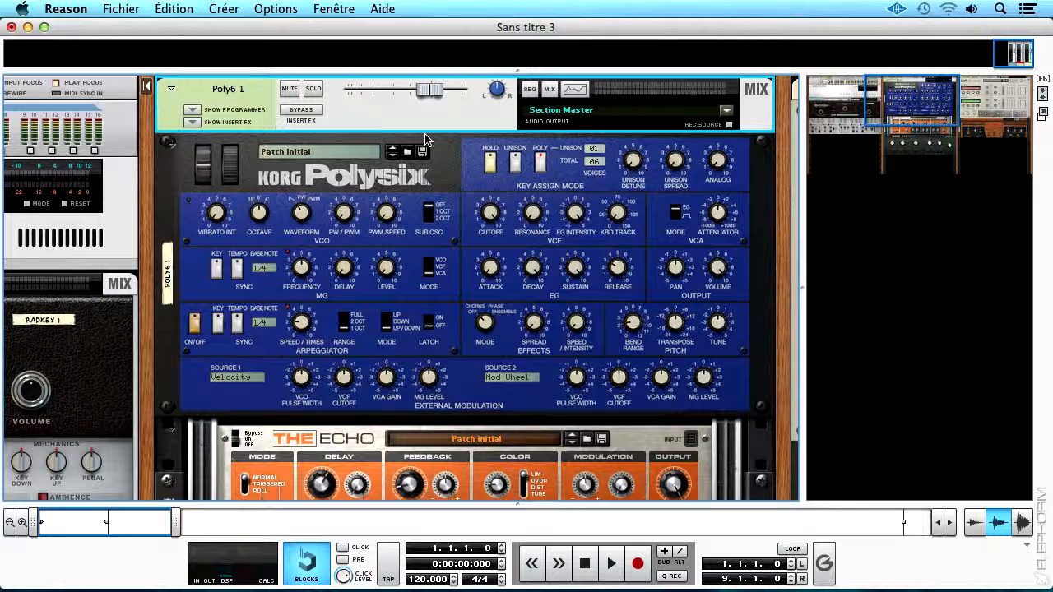
- Rename the Korg Polysix instrument as Poly 1
double_click(232, 89)
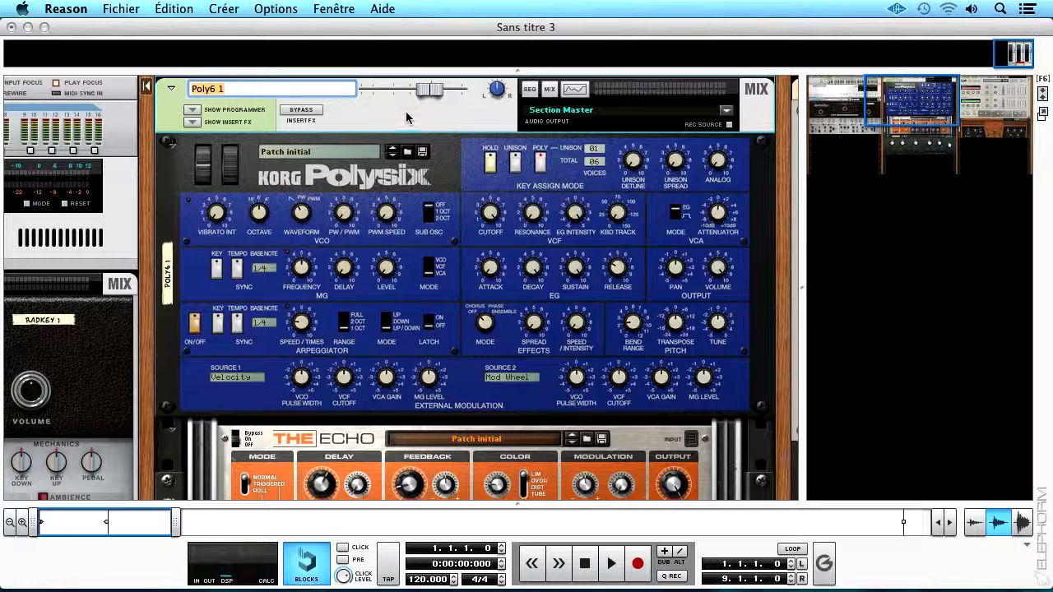
double_click(169, 284)
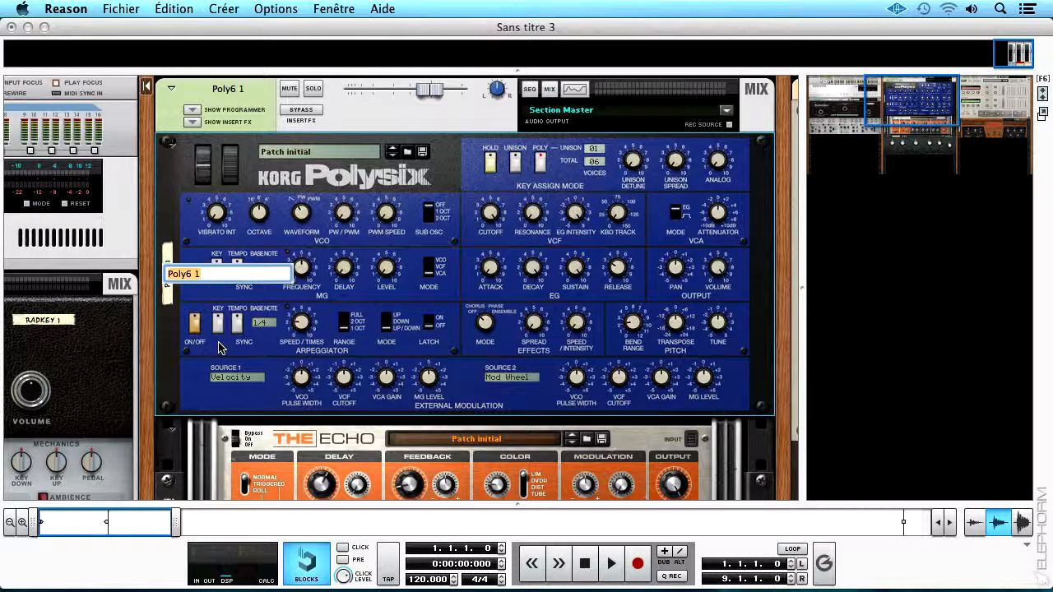
type("P")
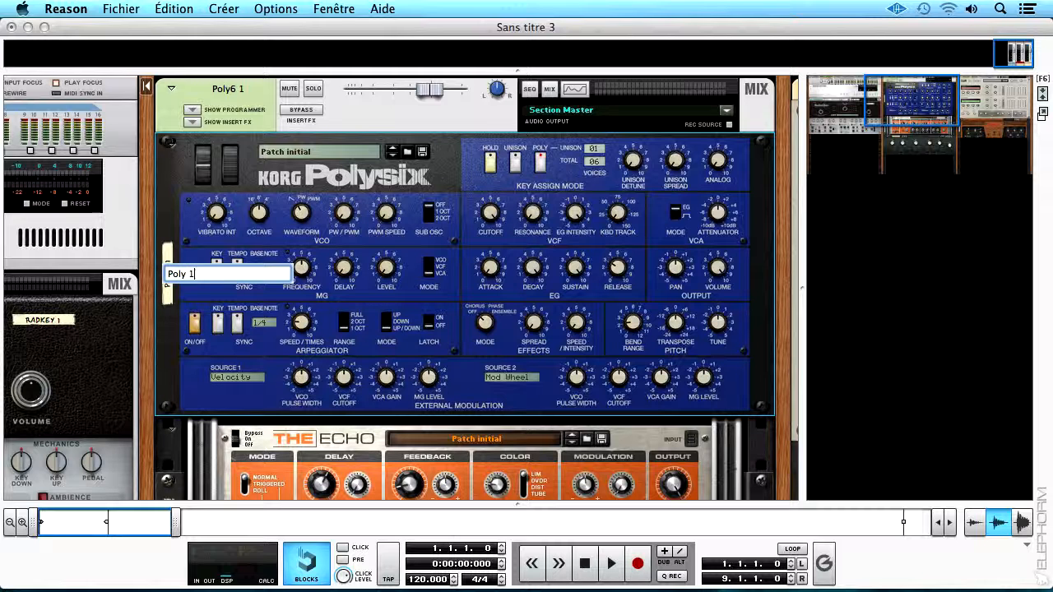
key("Return")
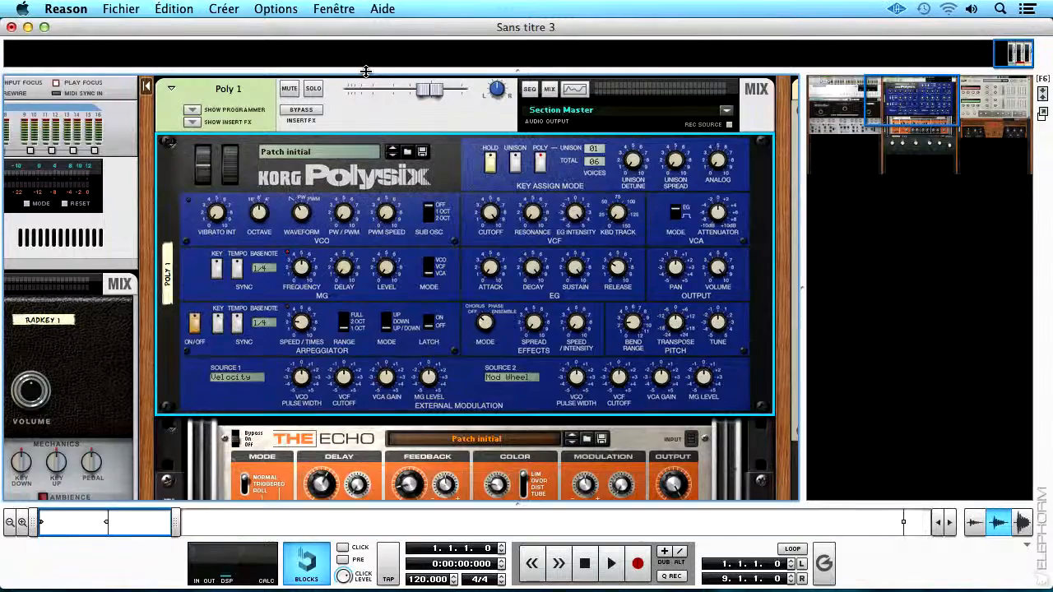
- Check the instrument's name in the mixer, then reveal the sequencer below the rack to compare its track
left_click_drag(365, 73, 385, 354)
left_click_drag(704, 353, 602, 71)
left_click_drag(509, 505, 508, 188)
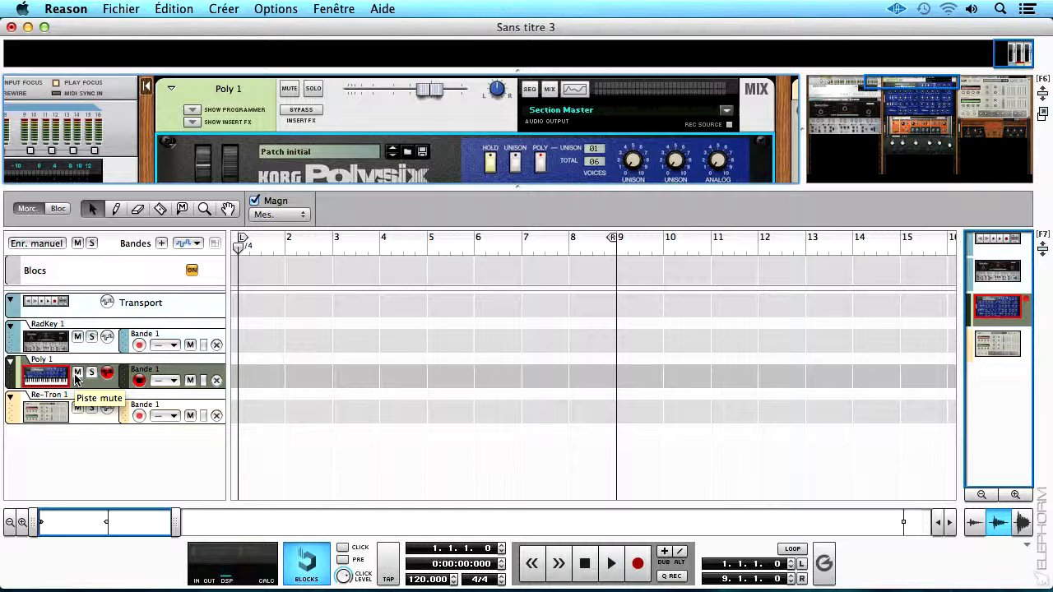
- Set the Poly 1 mix channel's colour to Orange and display the mixer above the rack
right_click(257, 105)
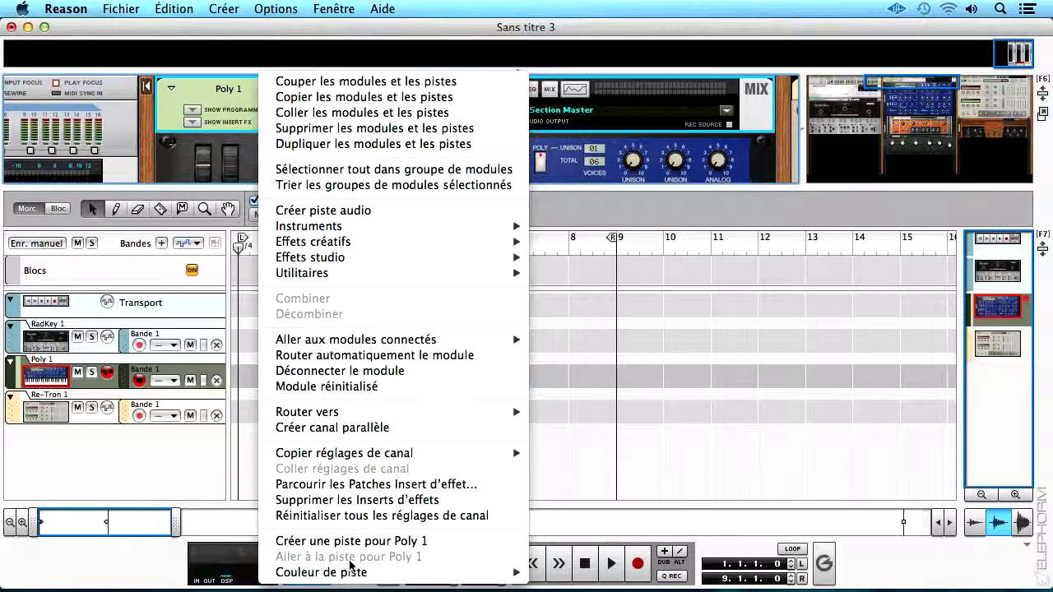
mouse_move(352, 570)
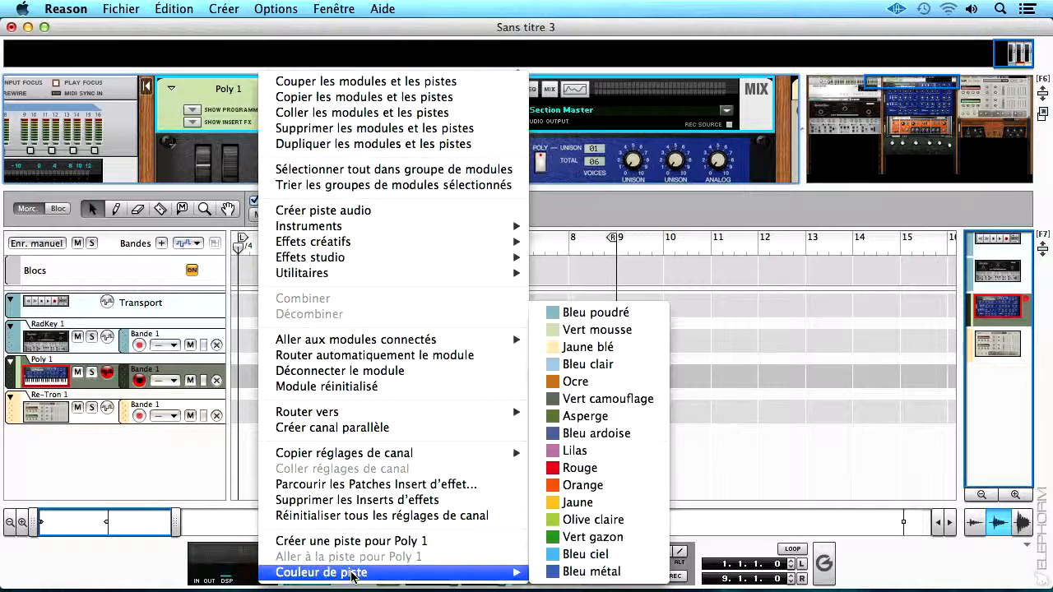
left_click(593, 486)
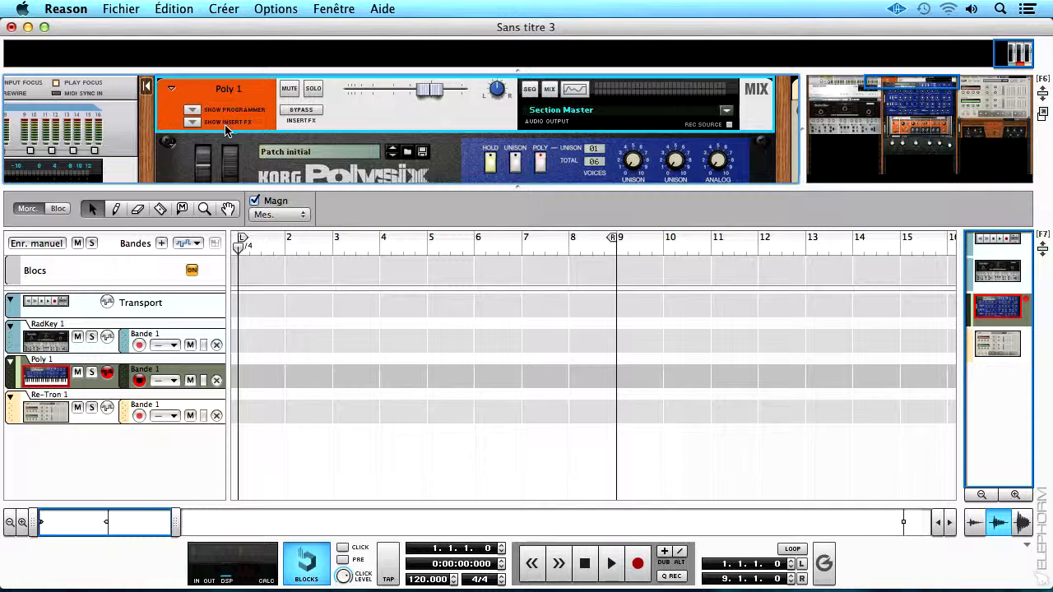
left_click_drag(528, 71, 592, 498)
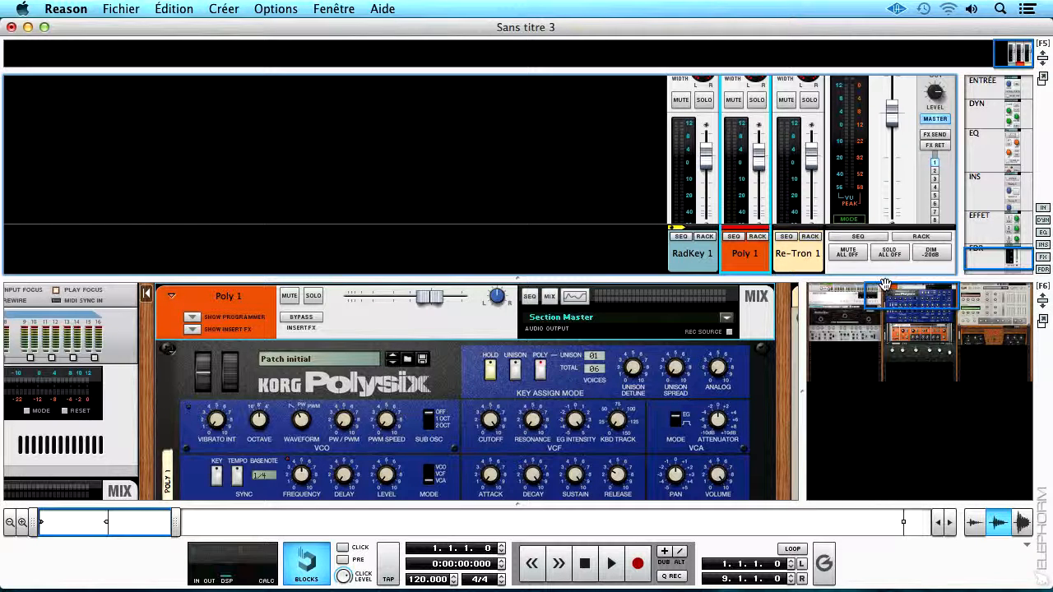
- Show the tool window and list the Reason modules among the studio effects
key("F8")
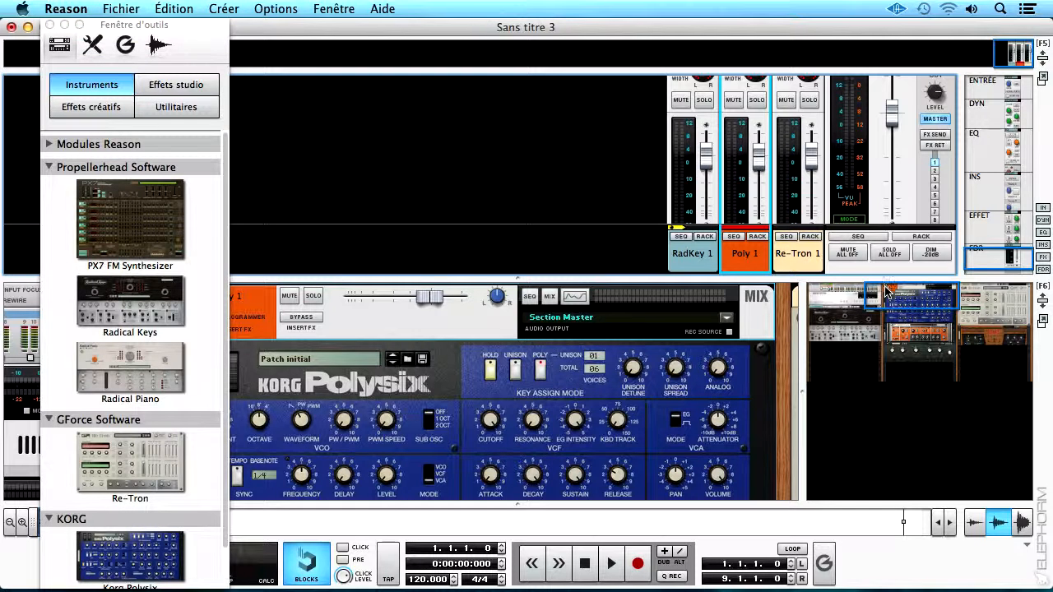
left_click(176, 86)
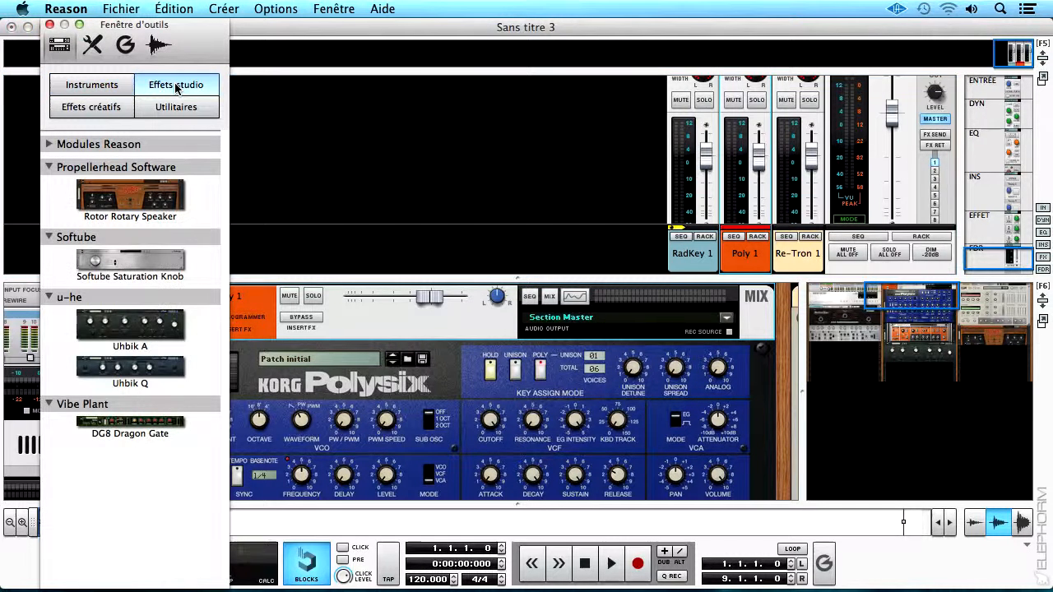
left_click(50, 146)
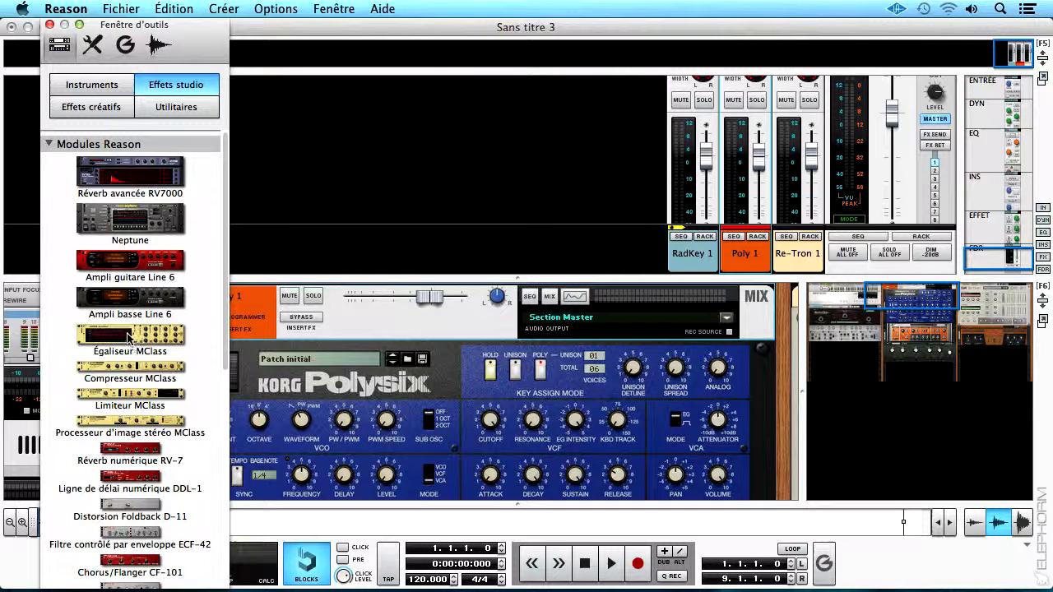
- Add an MClass Equalizer directly beneath the Rotor in the Re-Tron column, with the rack enlarged over the mixer
left_click_drag(801, 392, 1017, 400)
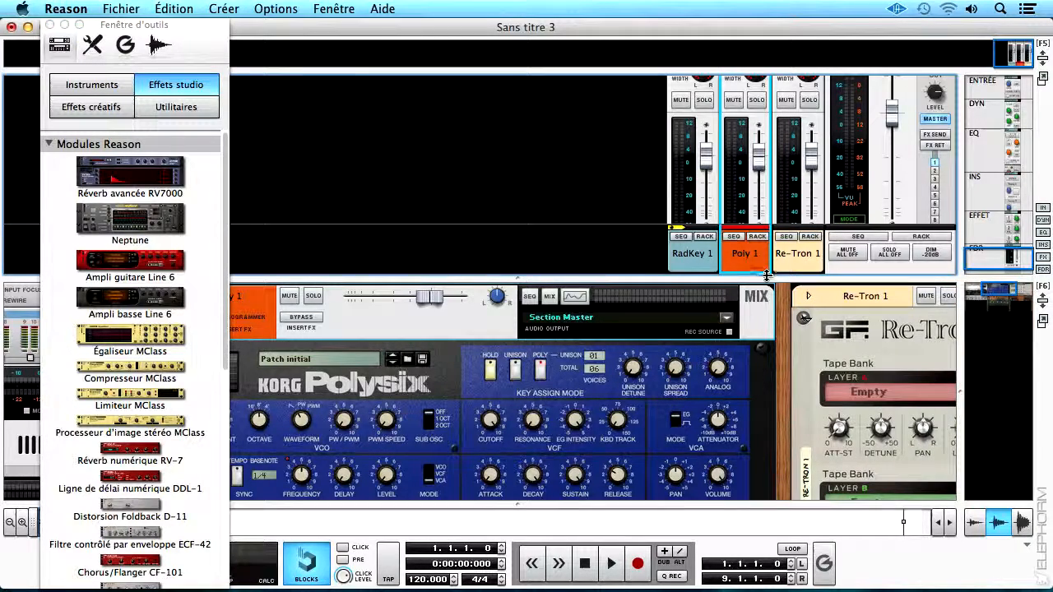
left_click_drag(766, 277, 750, 58)
left_click_drag(783, 195, 329, 87)
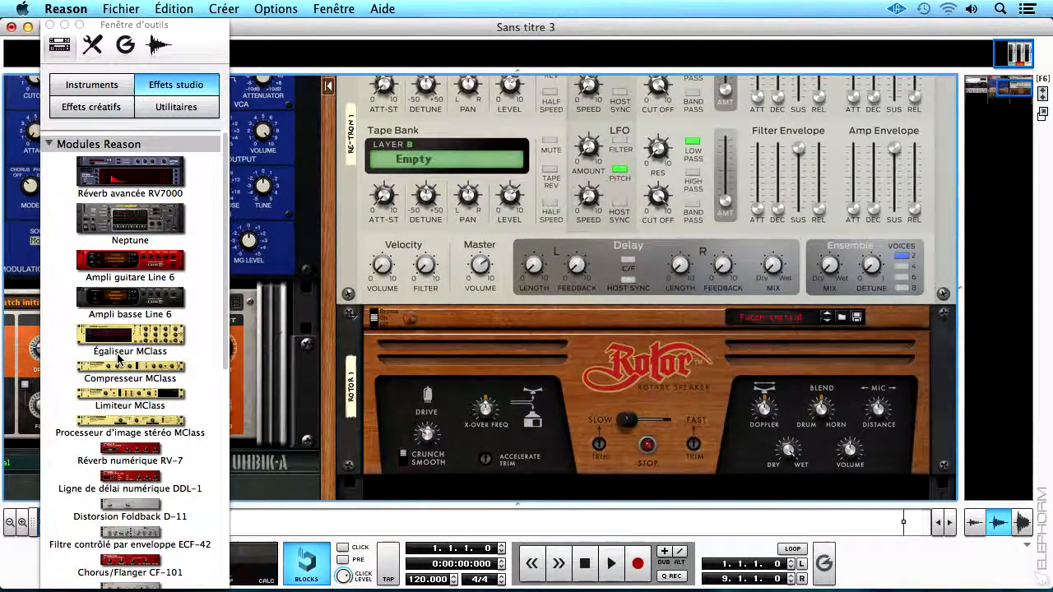
left_click_drag(121, 344, 458, 399)
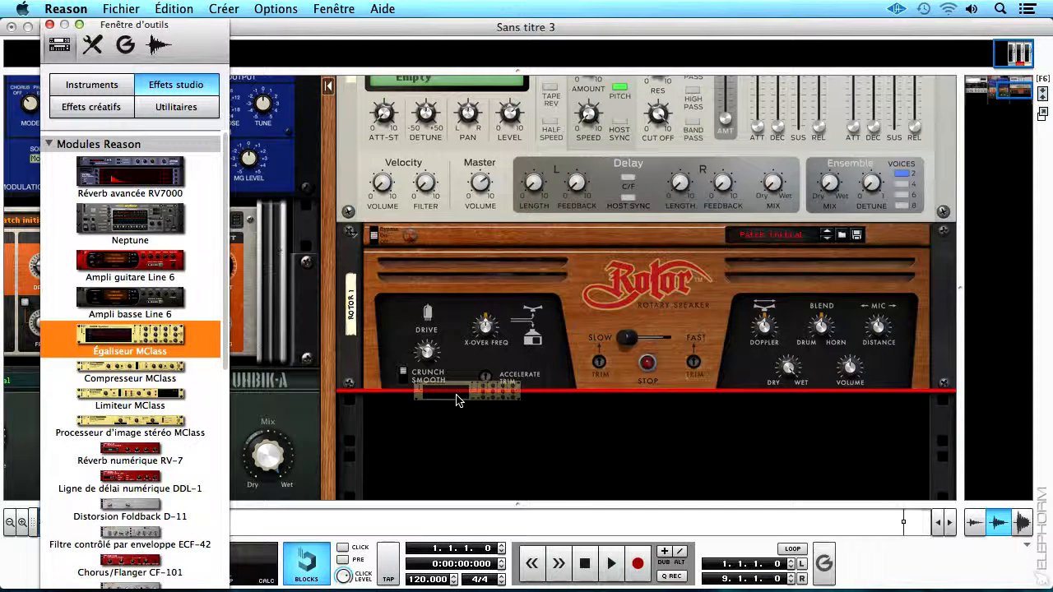
left_click_drag(459, 400, 458, 400)
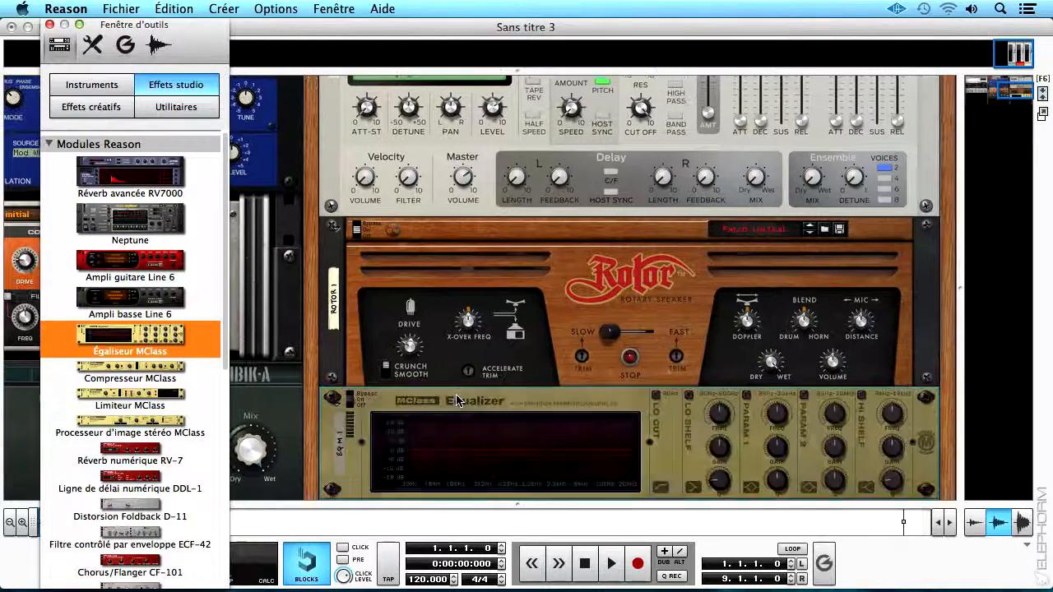
scroll(458, 400, "down", 3)
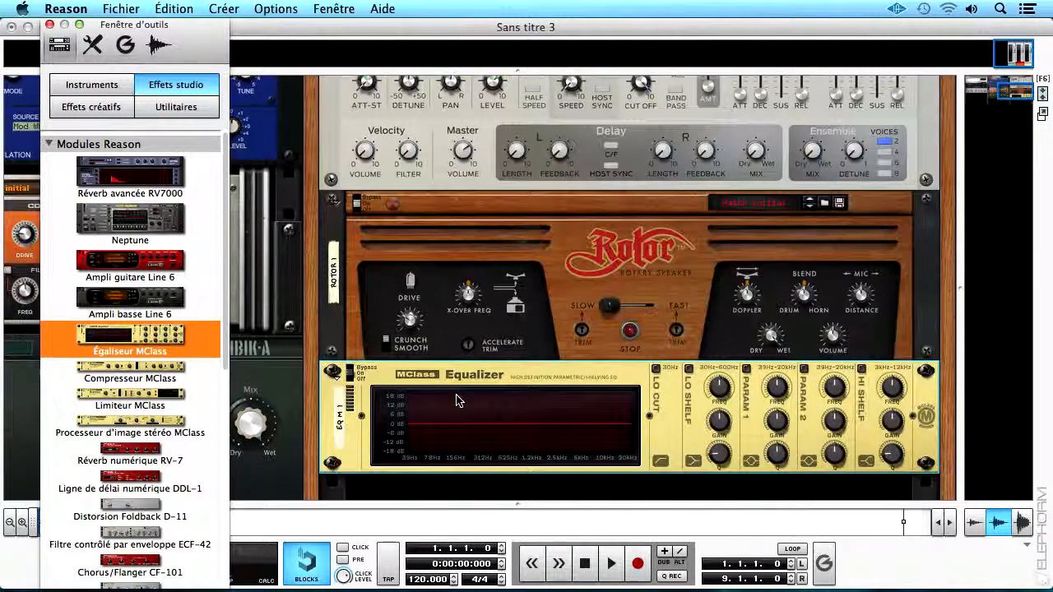
- Move the Re-Tron device group beneath the Uhbik-A in the Polysix column and close the tool window
left_click_drag(429, 325, 270, 448)
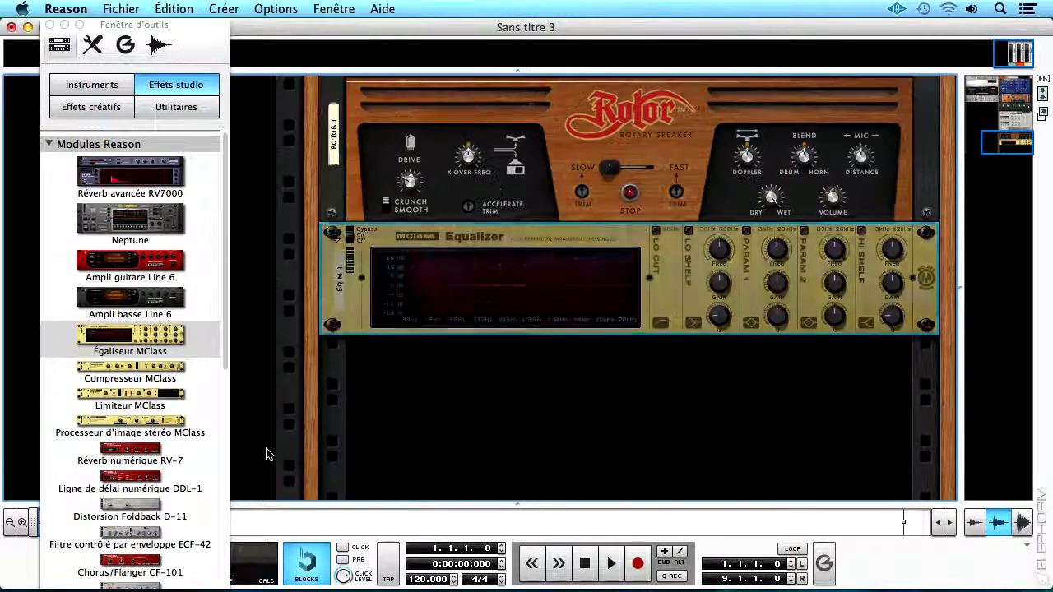
scroll(493, 288, "up", 10)
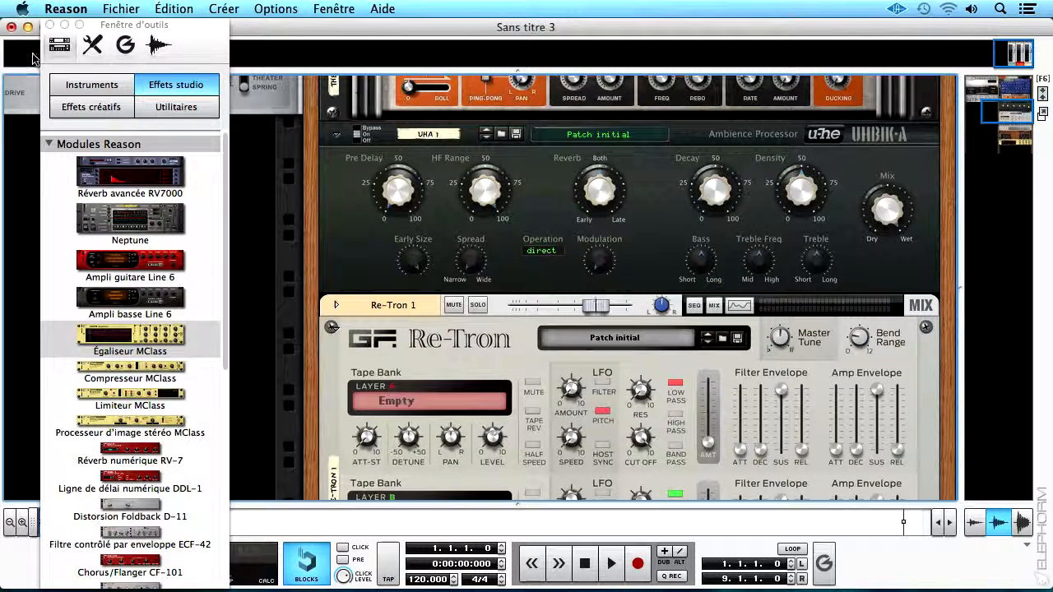
left_click(51, 24)
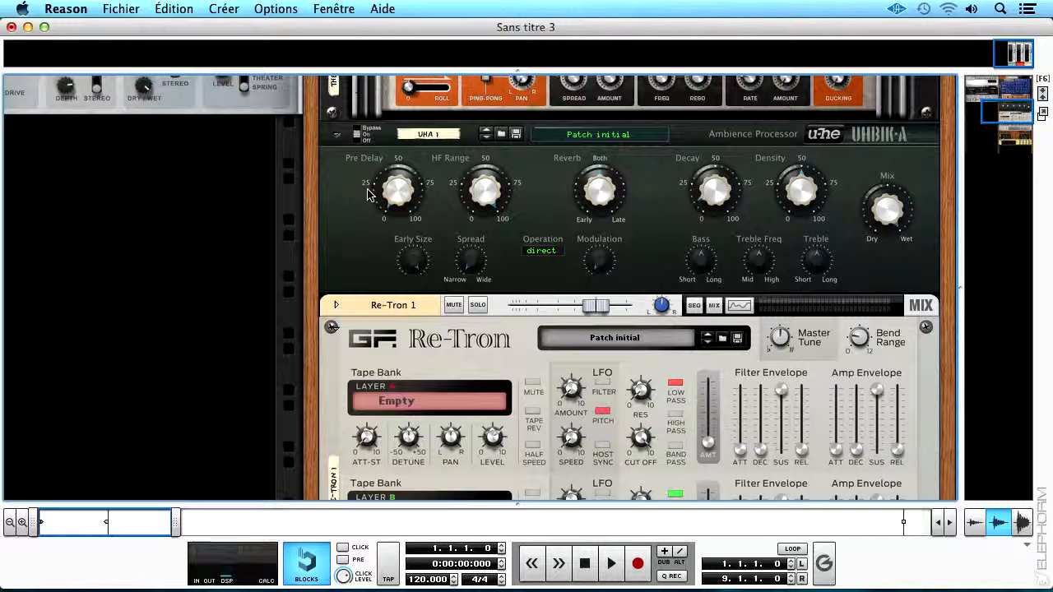
- Delete the Uhbik-A ambience processor from the rack
left_click(553, 166)
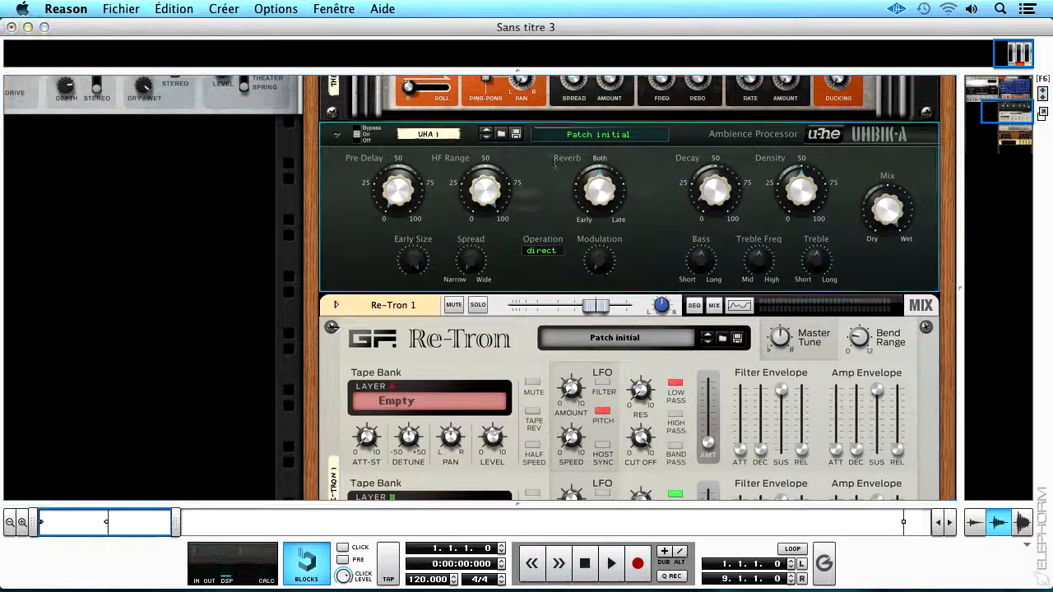
key("Delete")
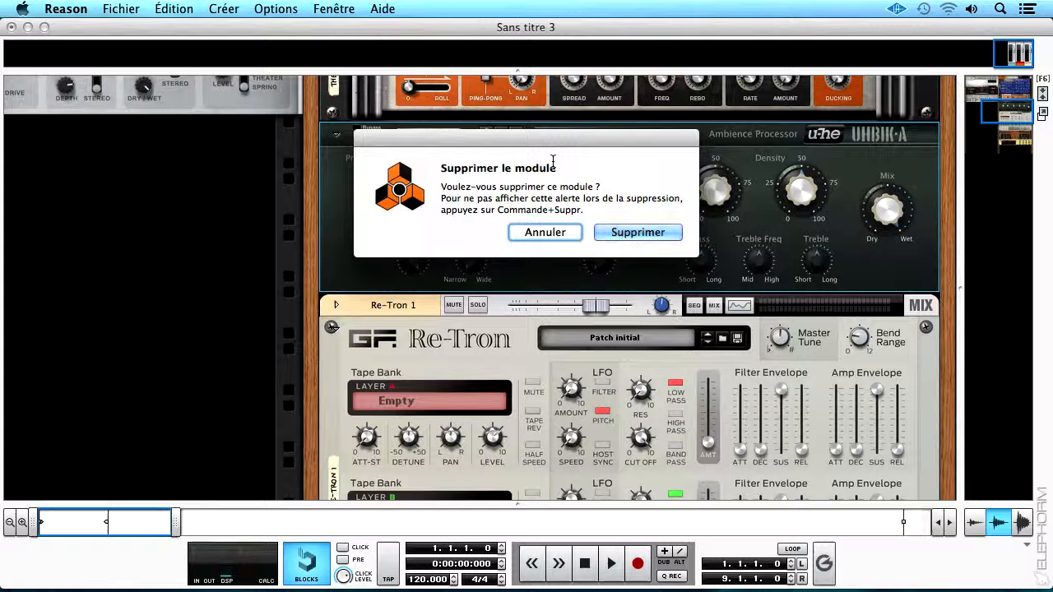
key("Return")
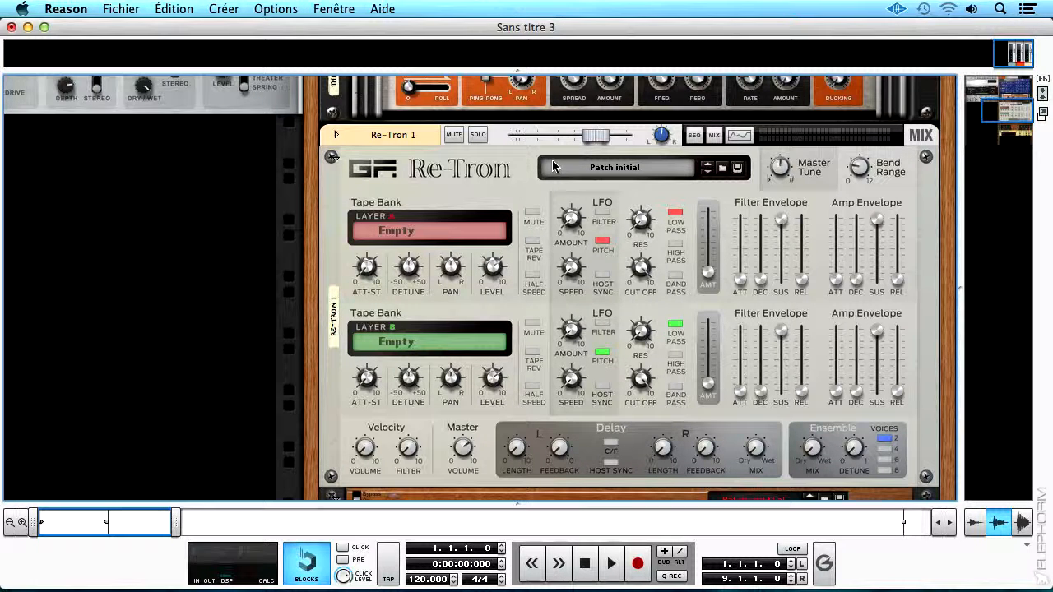
- Delete the Rotor and MClass Equalizer modules together, then undo that deletion
scroll(693, 347, "down", 3)
left_click(588, 353)
scroll(573, 417, "down", 2)
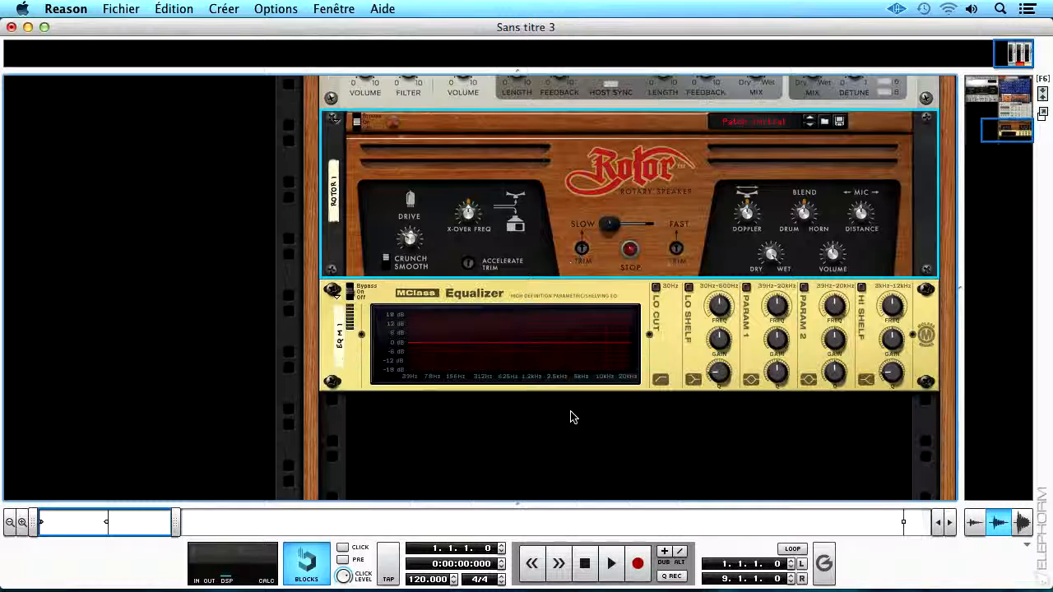
left_click(592, 299)
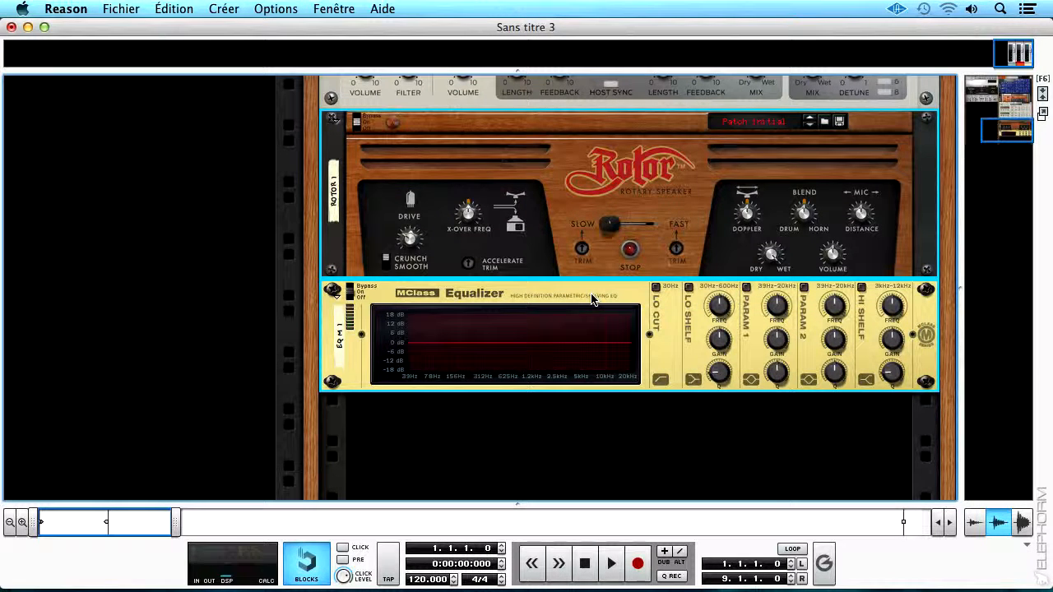
key("Delete")
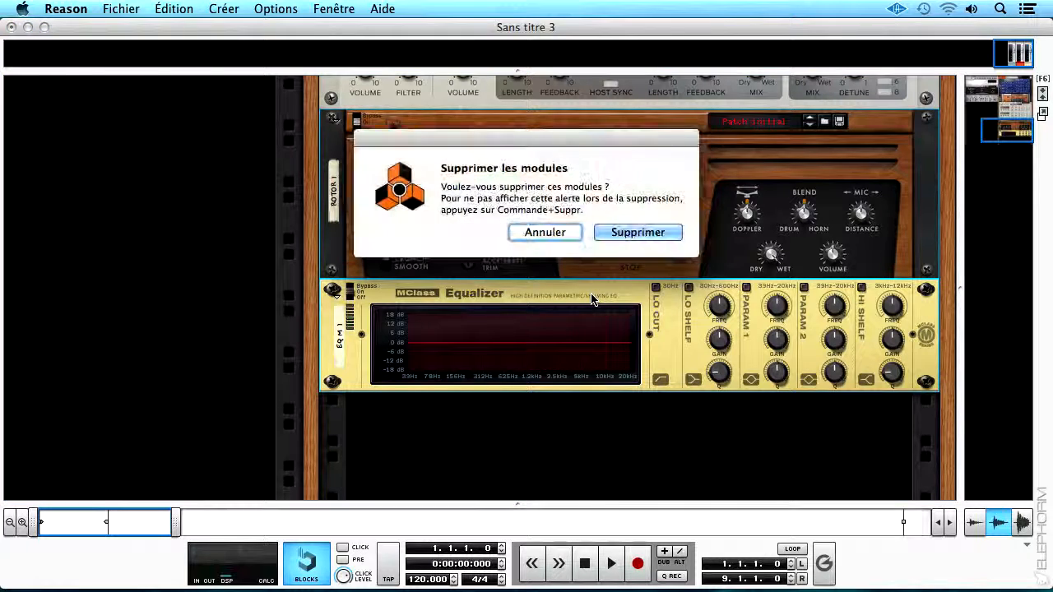
left_click(636, 232)
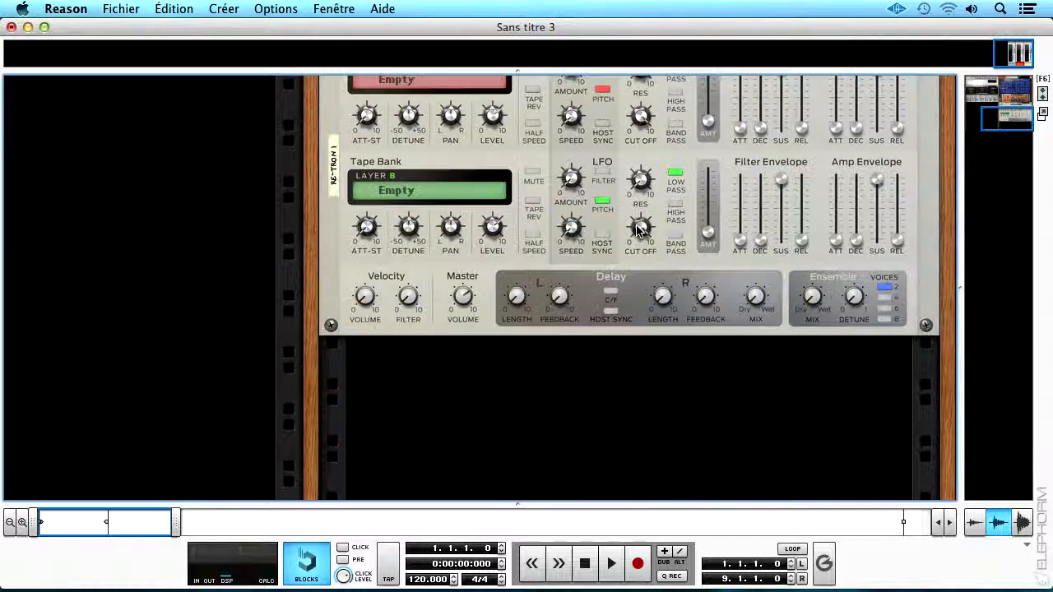
key("super+z")
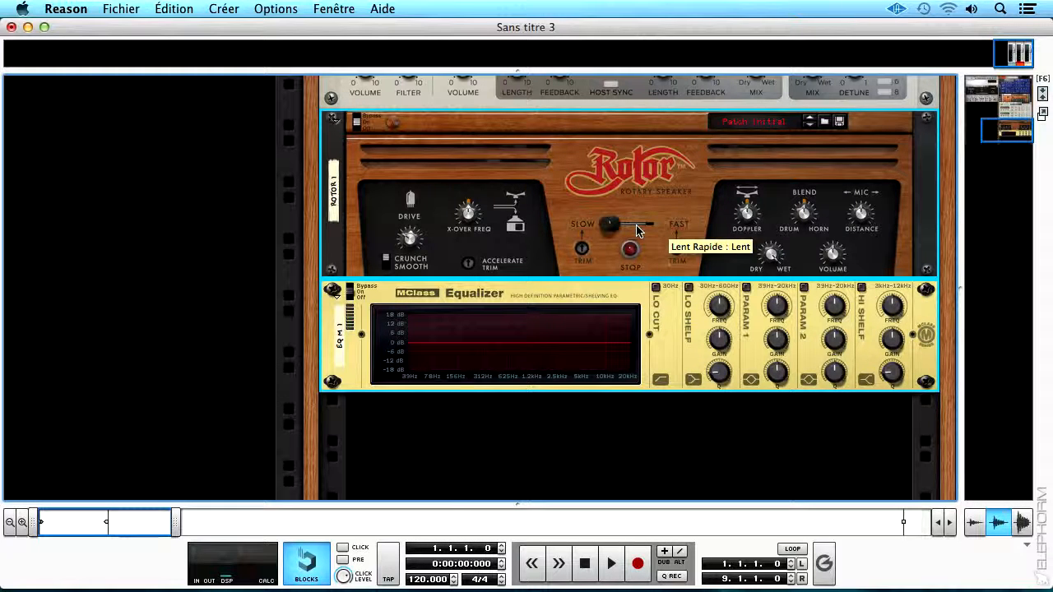
- Delete the Rotor, MClass Equalizer and Re-Tron modules from beneath The Echo, check the remaining sequencer tracks, and enlarge the rack again
scroll(637, 230, "up", 5)
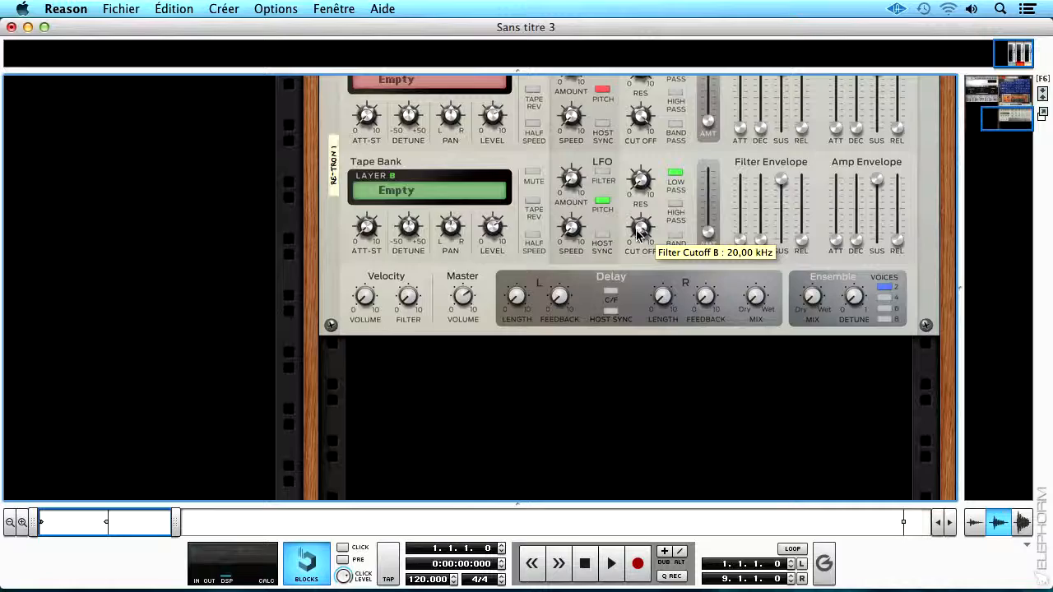
scroll(637, 234, "up", 5)
left_click(439, 271)
key("BackSpace")
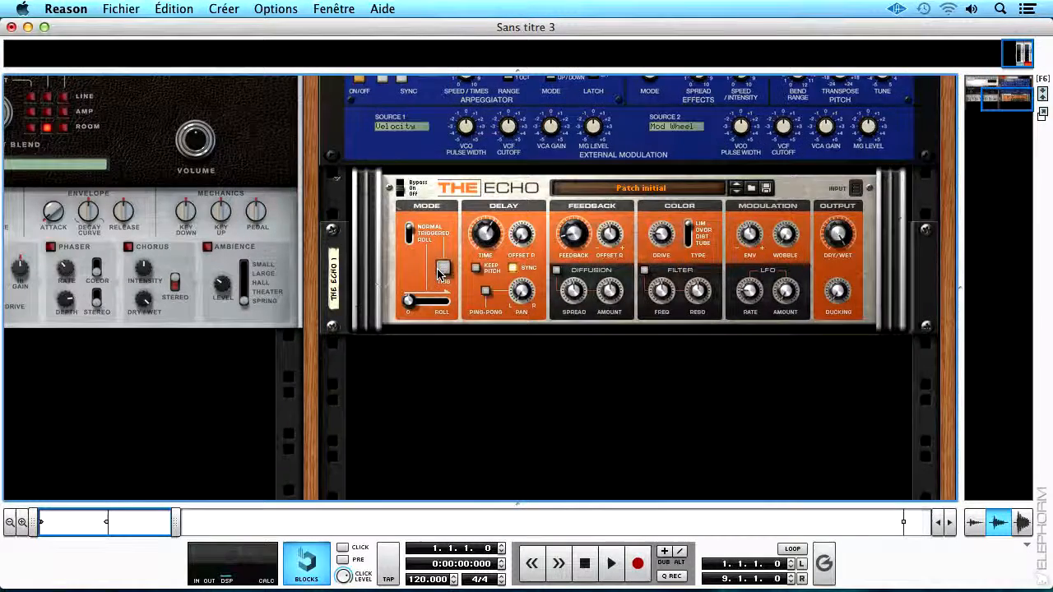
left_click_drag(379, 500, 376, 162)
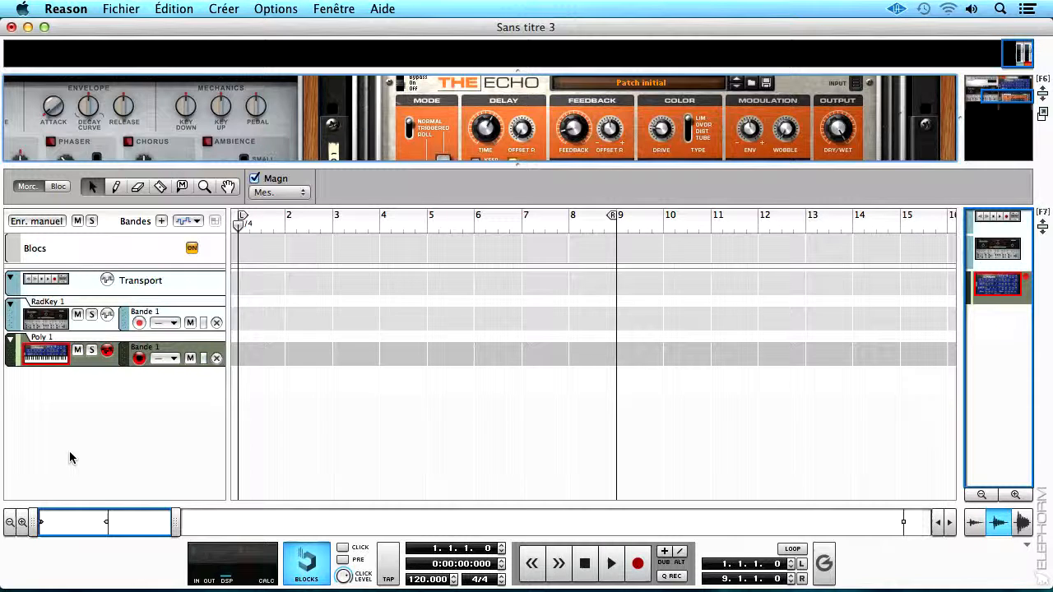
key("F6")
- Delete only the Poly 1 mix channel while keeping the rest of its device group, then undo that deletion
scroll(521, 329, "up", 5)
left_click(573, 122)
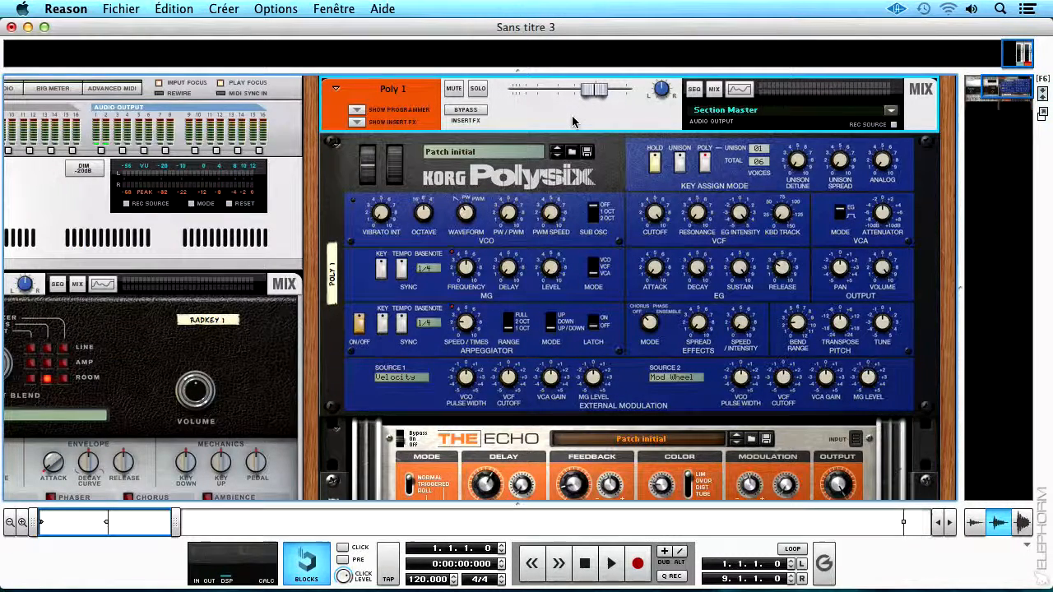
key("Delete")
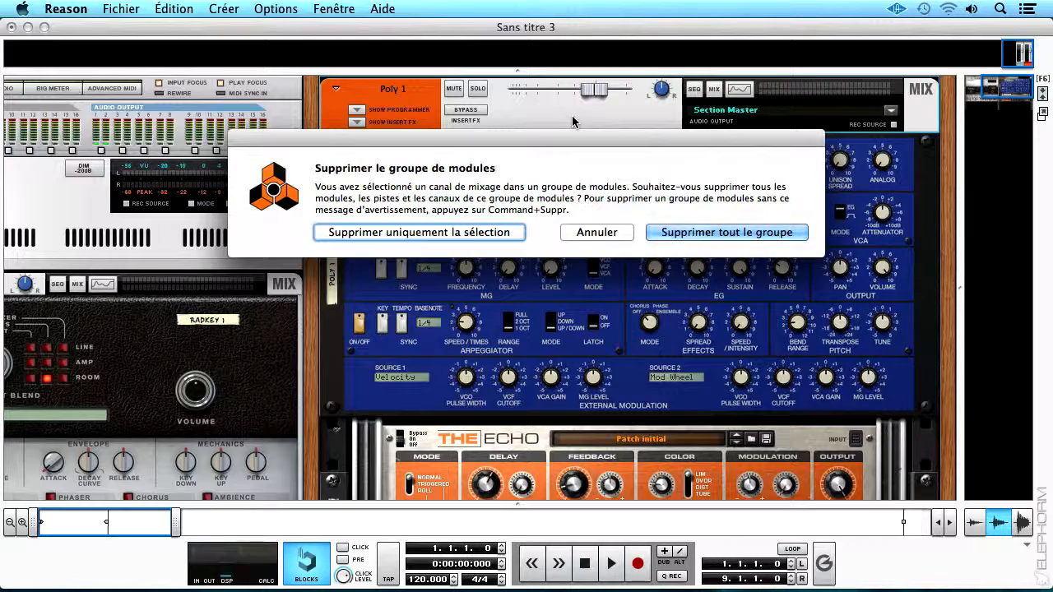
left_click(491, 232)
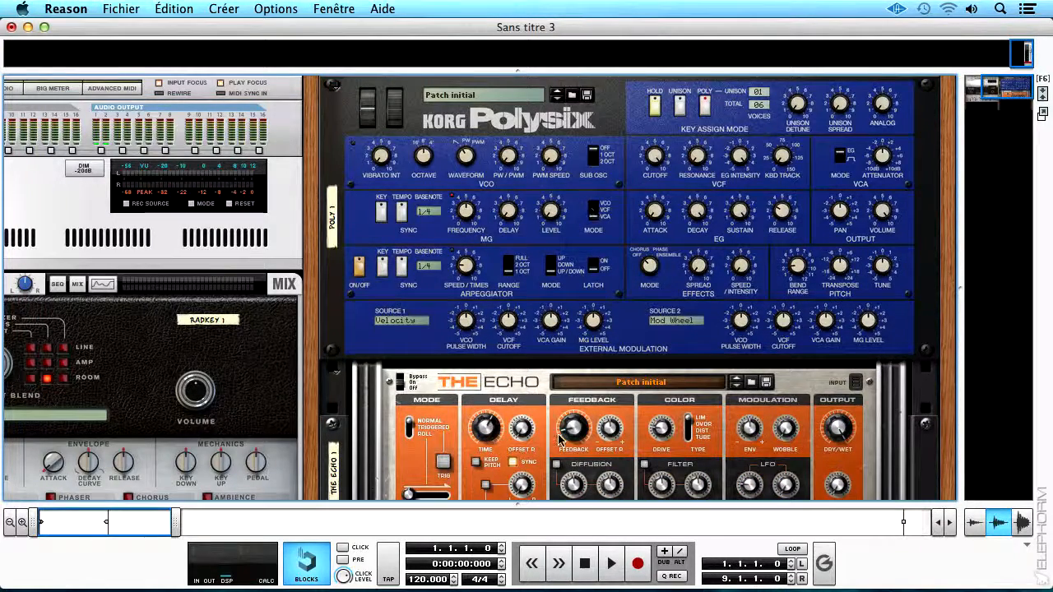
key("super+z")
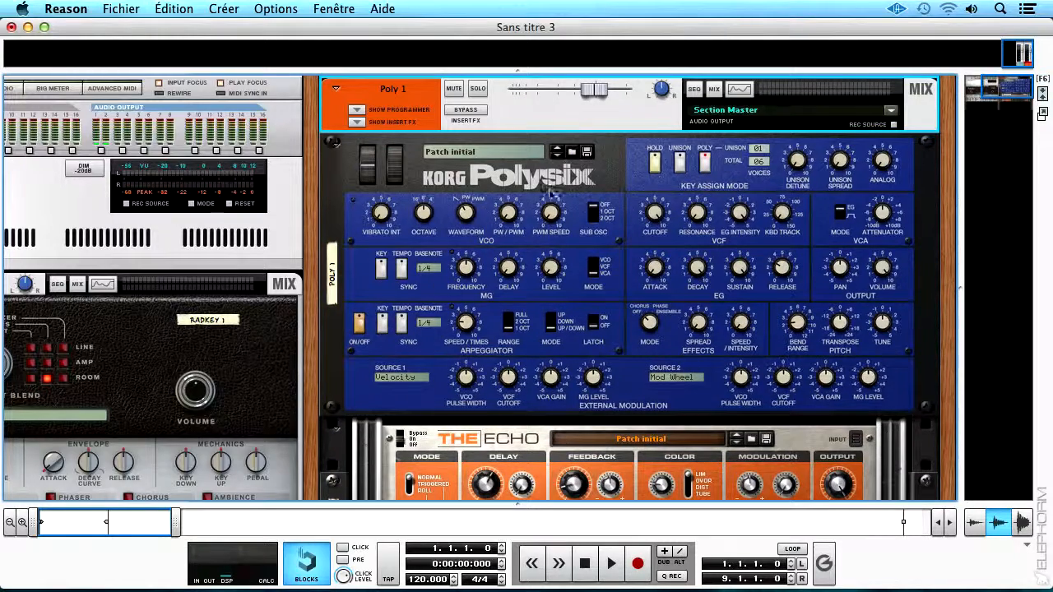
- Start deleting the Poly 1 mix channel and cancel, then delete the entire Poly 1 device group and undo that deletion
key("BackSpace")
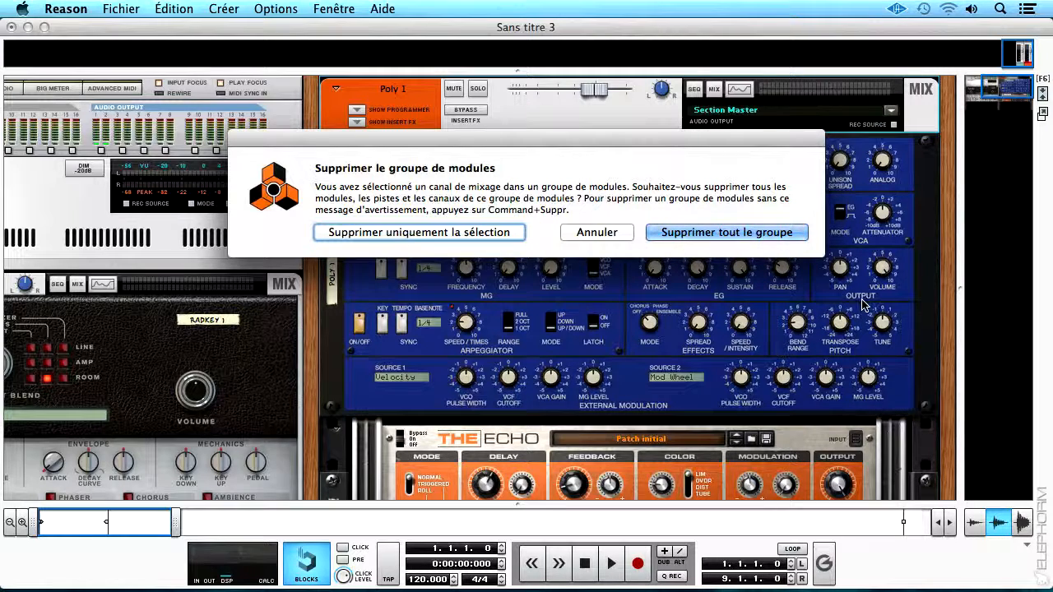
left_click(596, 231)
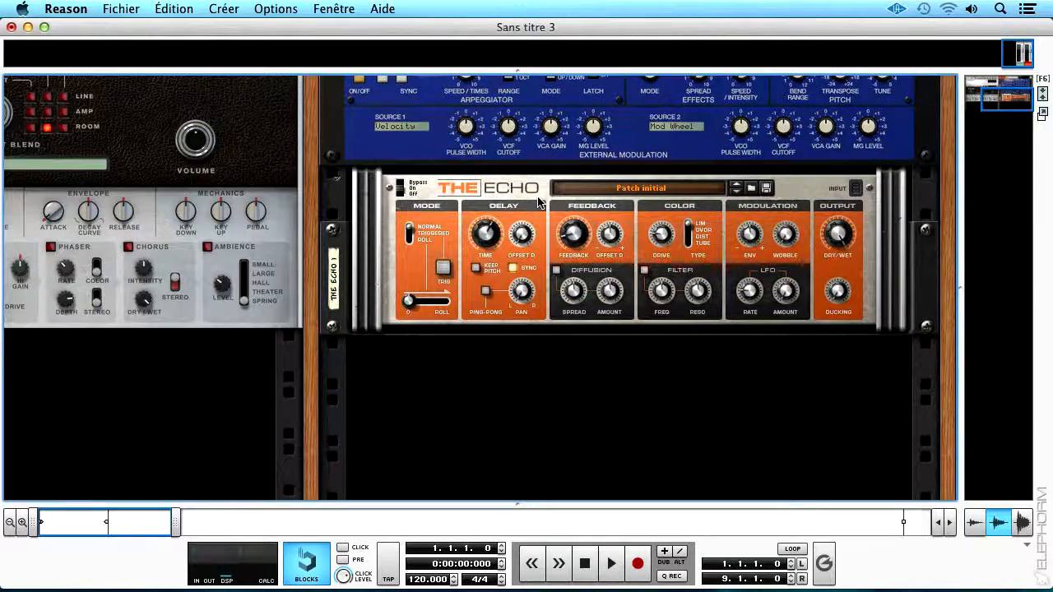
scroll(601, 165, "up", 5)
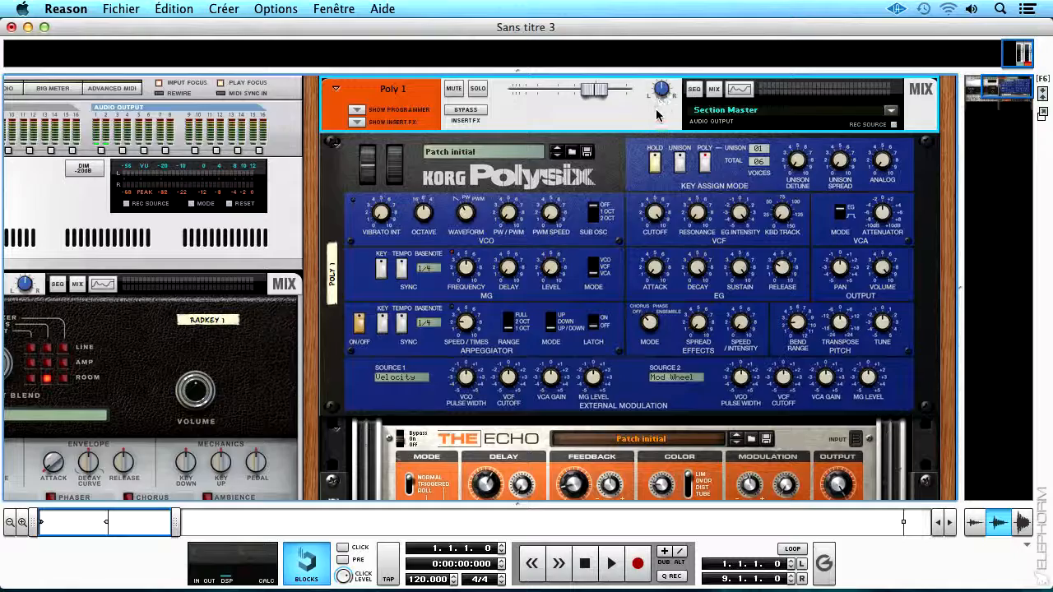
key("Delete")
left_click(757, 239)
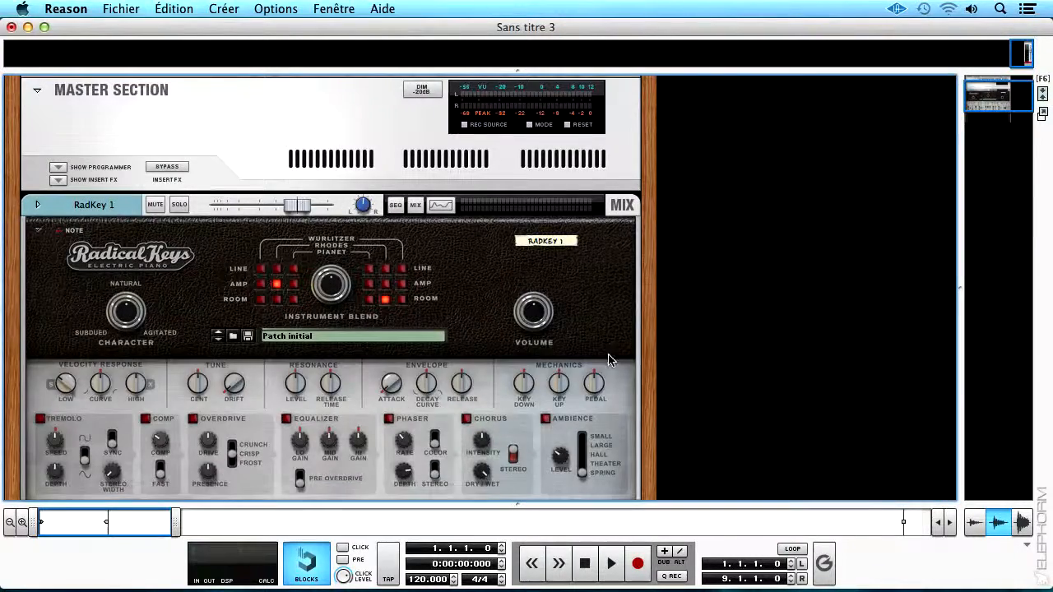
scroll(650, 319, "up", 1)
key("super+z")
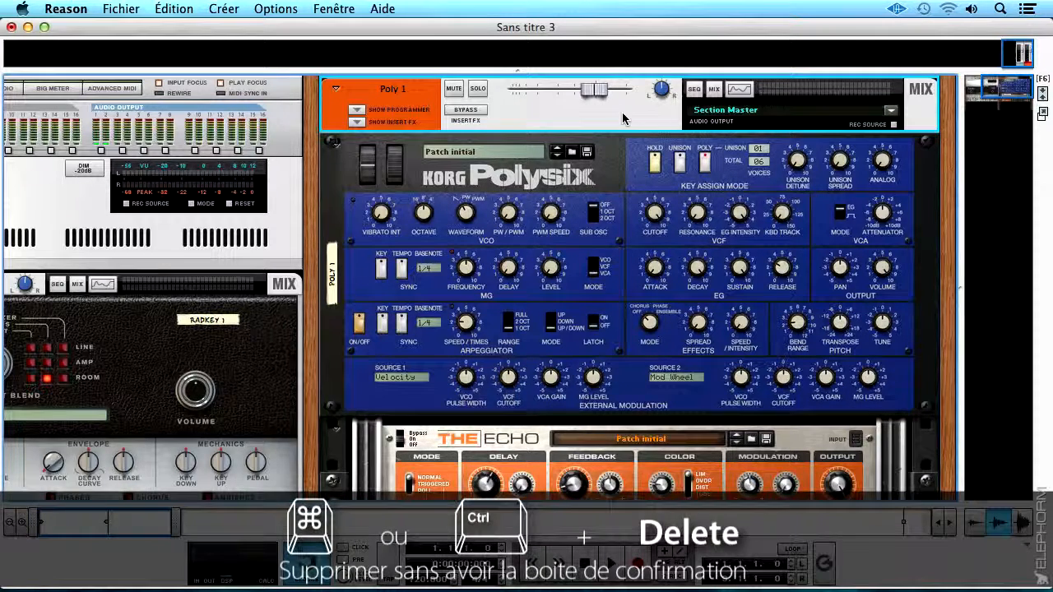
- Delete the entire Poly 1 device group directly, bypassing the confirmation dialog
key("super+Delete")
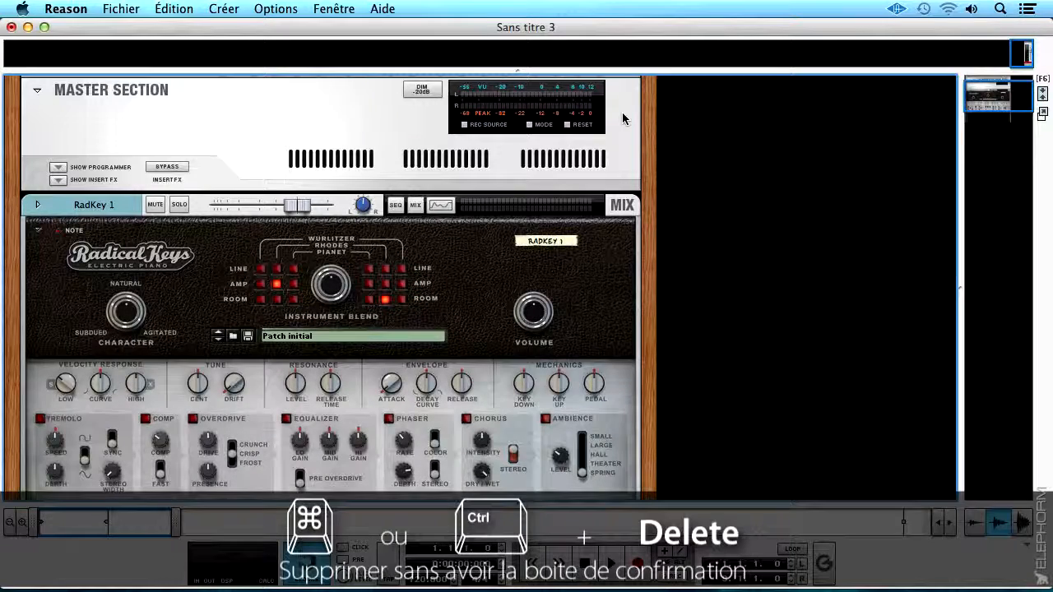